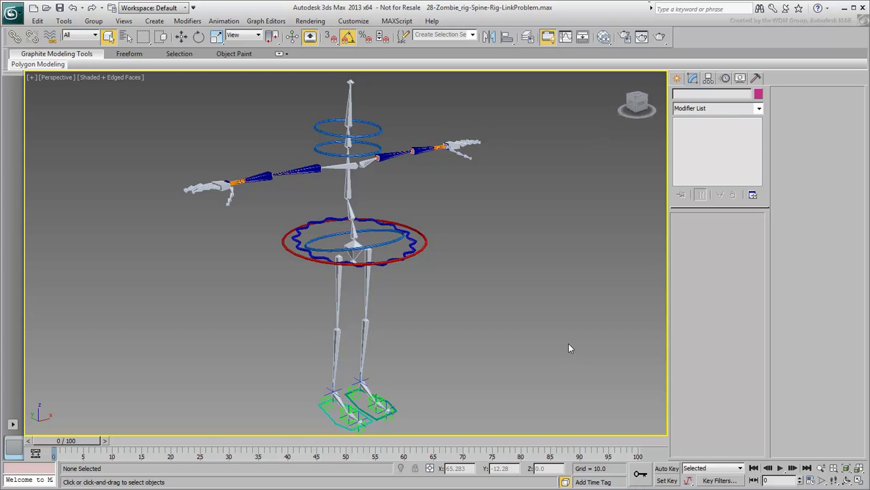
Step: Apply Transform To Zero to the two upper-body rings, the tilted blue hip ring and the wavy hip control together
{"action": "left_click_drag", "start_coordinate": [305, 111], "coordinate": [326, 151]}
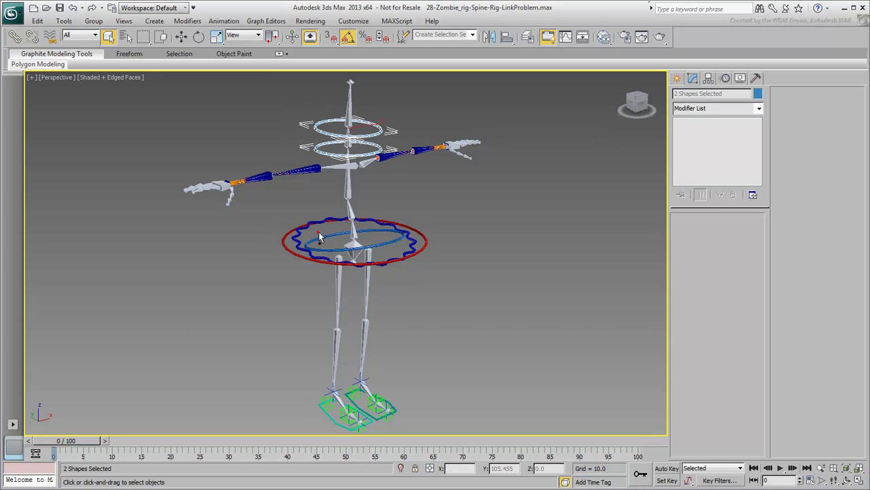
{"action": "left_click", "coordinate": [320, 238], "text": "ctrl"}
{"action": "left_click", "coordinate": [297, 234], "text": "ctrl"}
{"action": "scroll", "coordinate": [401, 214], "scroll_direction": "down", "scroll_amount": 5}
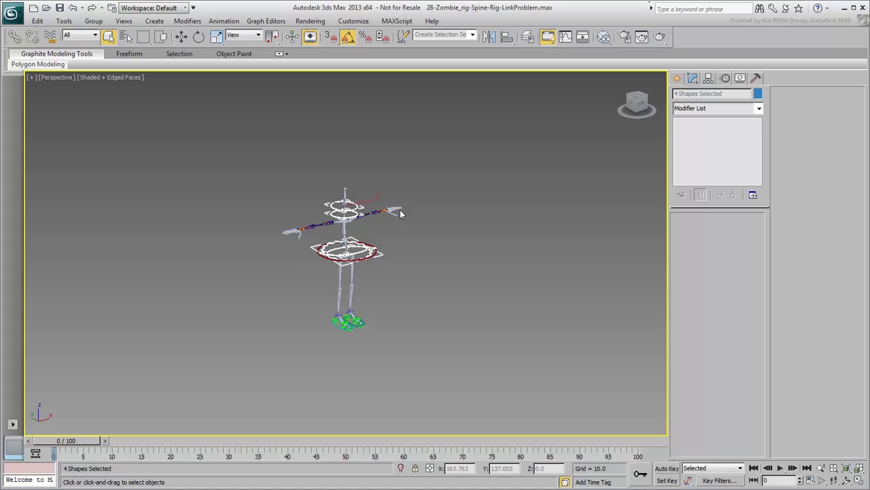
{"action": "middle_click_drag", "start_coordinate": [401, 214], "coordinate": [412, 236]}
{"action": "right_click", "coordinate": [456, 204]}
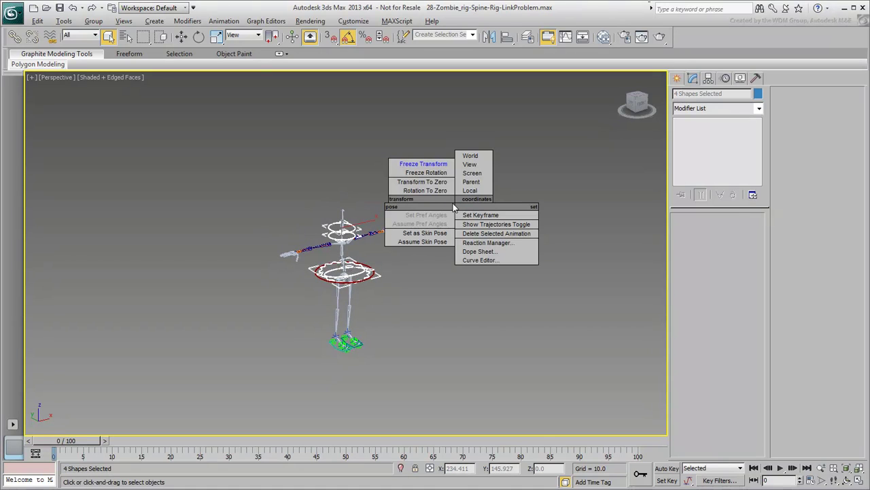
{"action": "left_click", "coordinate": [435, 182]}
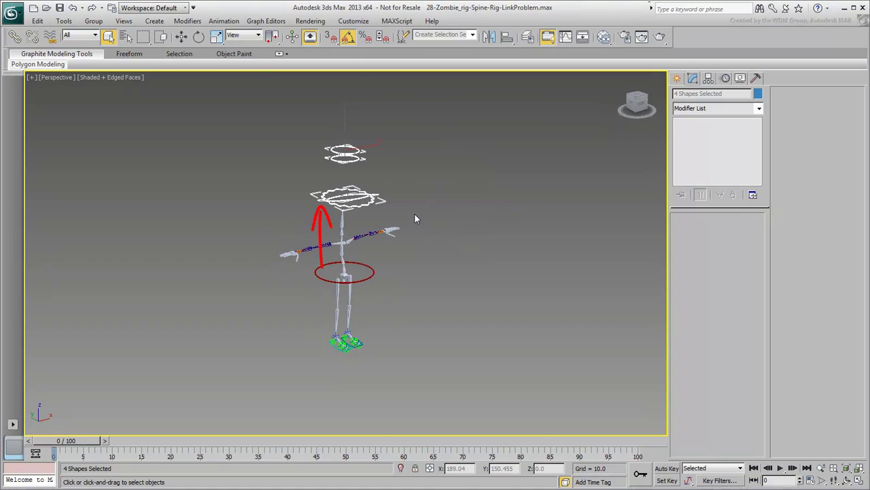
Step: Examine the four spine controls against the red hip ring and feet, in the Left view and from an orbited angle
{"action": "scroll", "coordinate": [415, 213], "scroll_direction": "up", "scroll_amount": 4}
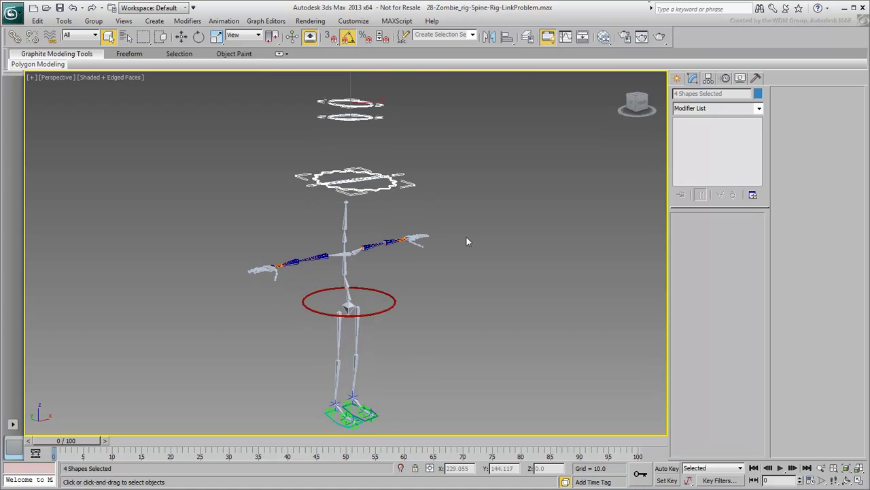
{"action": "key", "text": "l"}
{"action": "scroll", "coordinate": [411, 272], "scroll_direction": "up", "scroll_amount": 3}
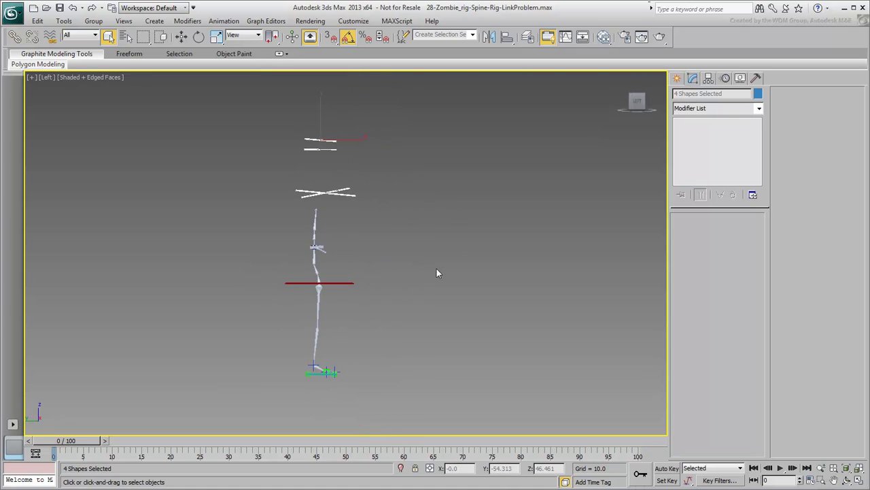
{"action": "middle_click_drag", "start_coordinate": [436, 268], "coordinate": [459, 263]}
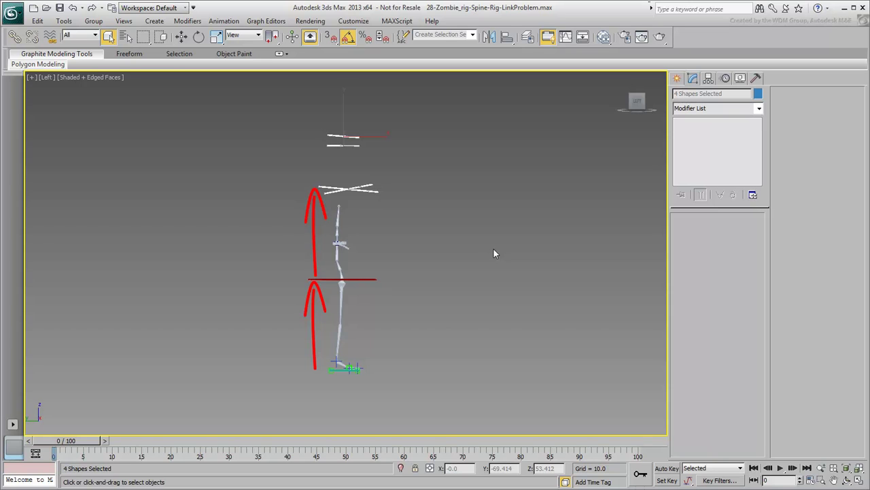
{"action": "mouse_move", "coordinate": [495, 253]}
{"action": "middle_mouse_down", "text": "alt"}
{"action": "mouse_move", "coordinate": [429, 275]}
{"action": "mouse_move", "coordinate": [443, 258]}
{"action": "middle_mouse_up", "text": "alt"}
{"action": "scroll", "coordinate": [427, 253], "scroll_direction": "up", "scroll_amount": 4}
{"action": "scroll", "coordinate": [428, 254], "scroll_direction": "down", "scroll_amount": 4}
{"action": "middle_click_drag", "start_coordinate": [443, 258], "coordinate": [460, 259]}
{"action": "scroll", "coordinate": [454, 261], "scroll_direction": "up", "scroll_amount": 2}
Step: Undo the Transform To Zero on the four spine controls
{"action": "key", "text": "ctrl+z"}
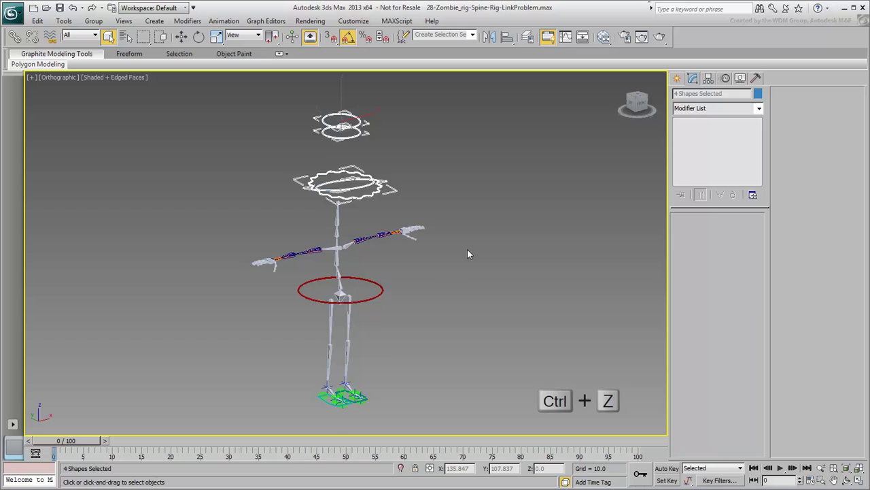
{"action": "key", "text": "ctrl+z"}
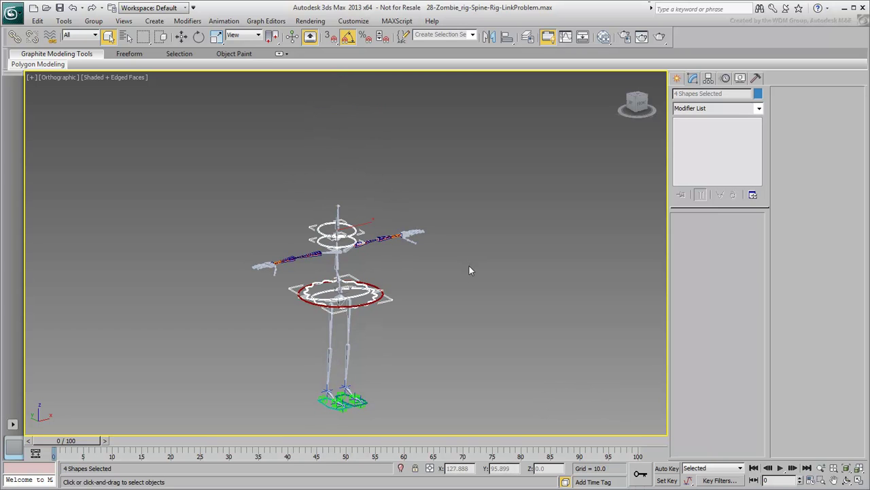
{"action": "middle_click_drag", "start_coordinate": [468, 264], "coordinate": [485, 233]}
{"action": "scroll", "coordinate": [482, 233], "scroll_direction": "up", "scroll_amount": 4}
{"action": "scroll", "coordinate": [429, 273], "scroll_direction": "down", "scroll_amount": 2}
{"action": "middle_click_drag", "start_coordinate": [428, 273], "coordinate": [470, 253]}
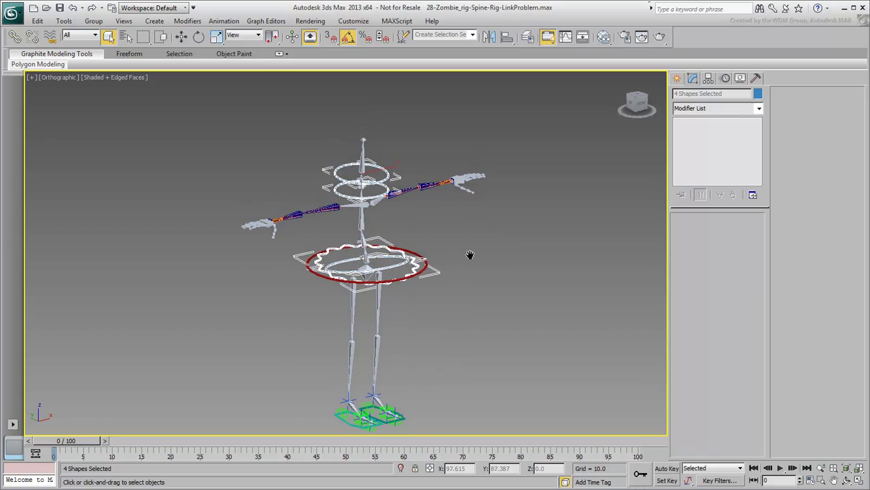
{"action": "scroll", "coordinate": [471, 255], "scroll_direction": "up", "scroll_amount": 2}
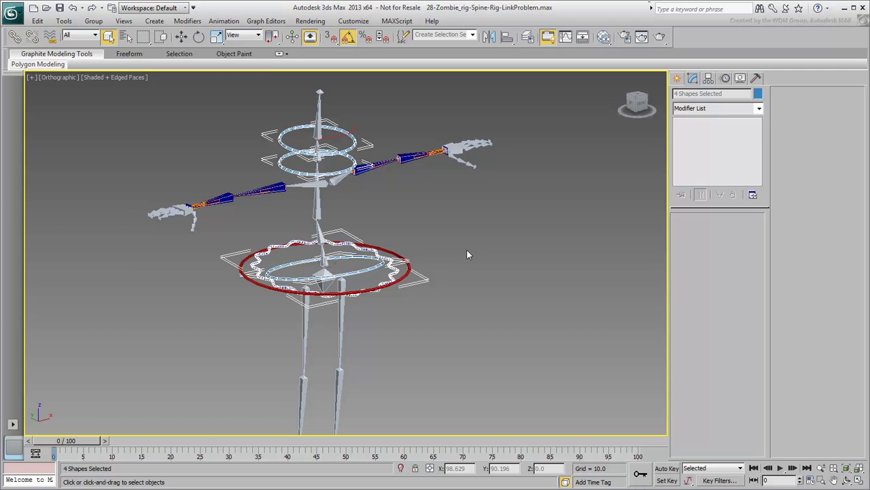
Step: Link the four selected spine controls to the red hip ring, and freeze the transforms of all five shapes
{"action": "left_click", "coordinate": [15, 37]}
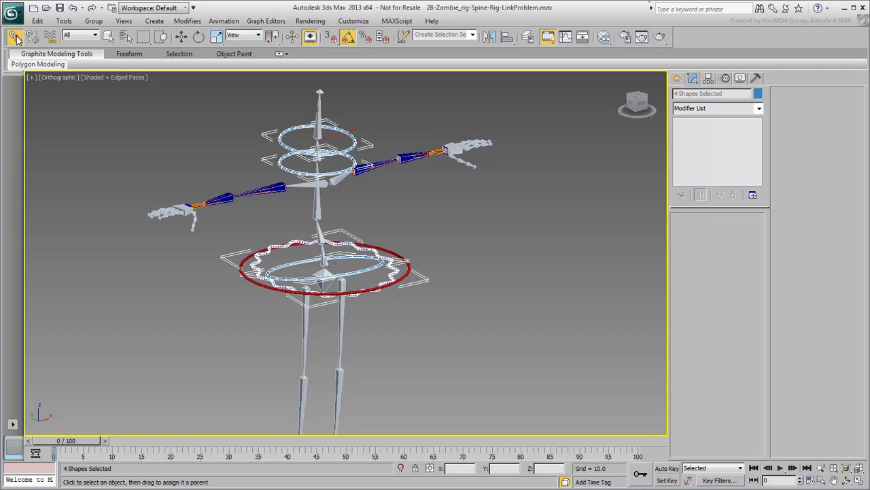
{"action": "left_click_drag", "start_coordinate": [366, 270], "coordinate": [405, 273]}
{"action": "left_click", "coordinate": [402, 275], "text": "ctrl"}
{"action": "right_click", "coordinate": [430, 255]}
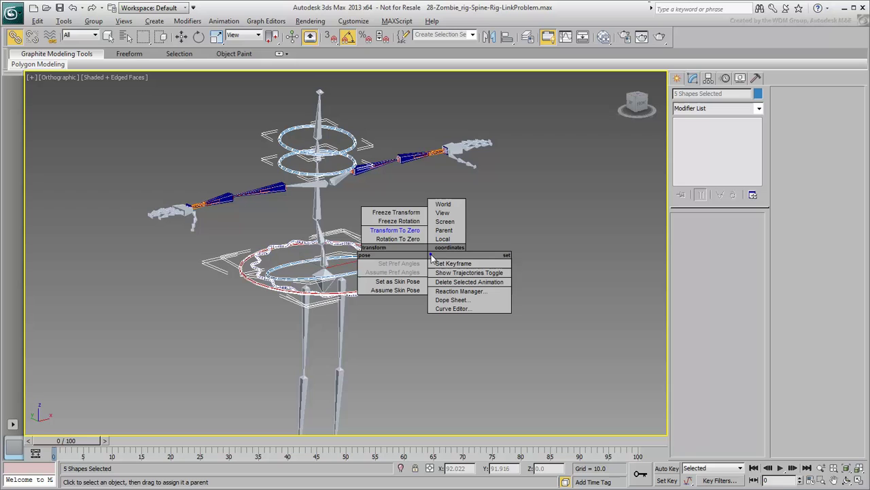
{"action": "left_click", "coordinate": [402, 212]}
{"action": "left_click", "coordinate": [482, 386]}
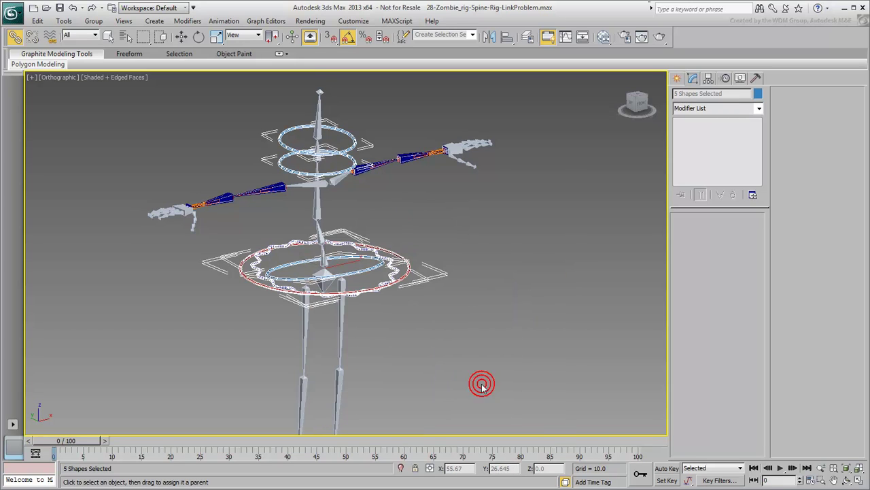
{"action": "left_click", "coordinate": [462, 311]}
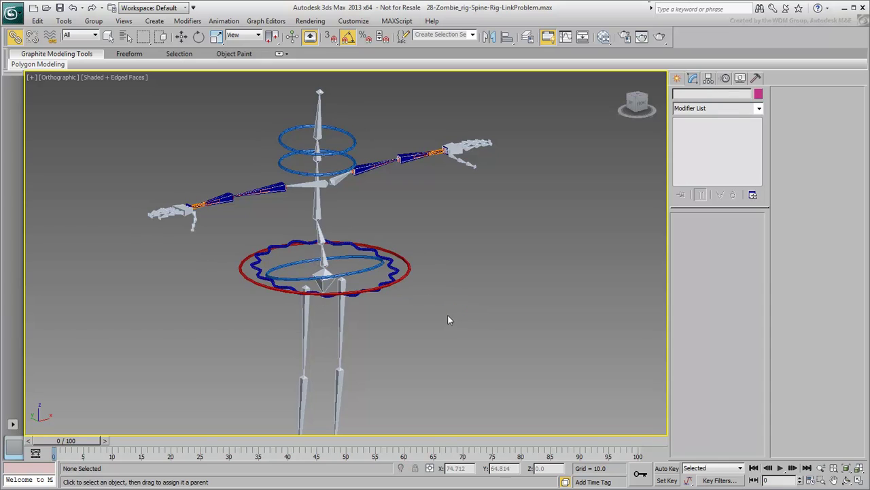
Step: Reselect the four spine controls without the red hip ring and test returning them to zero
{"action": "left_click_drag", "start_coordinate": [344, 111], "coordinate": [343, 170]}
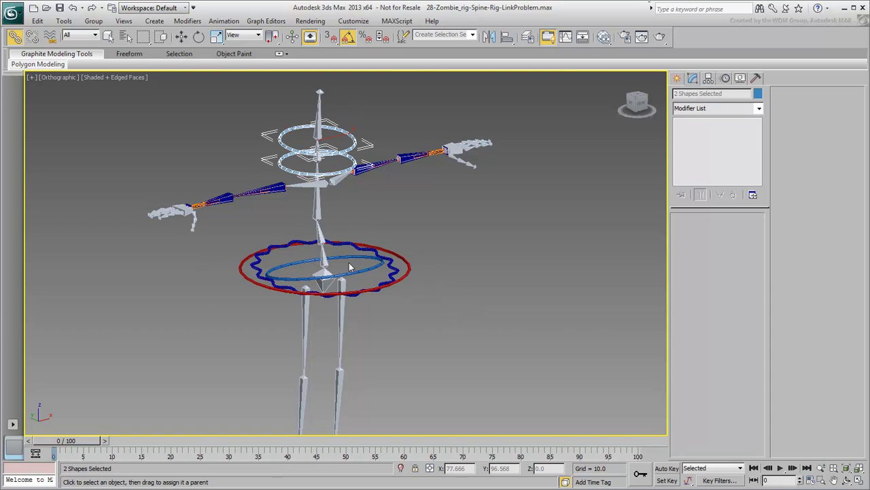
{"action": "left_click_drag", "start_coordinate": [354, 262], "coordinate": [394, 272], "text": "ctrl"}
{"action": "scroll", "coordinate": [446, 261], "scroll_direction": "down", "scroll_amount": 3}
{"action": "middle_click_drag", "start_coordinate": [440, 234], "coordinate": [424, 264]}
{"action": "right_click", "coordinate": [443, 255]}
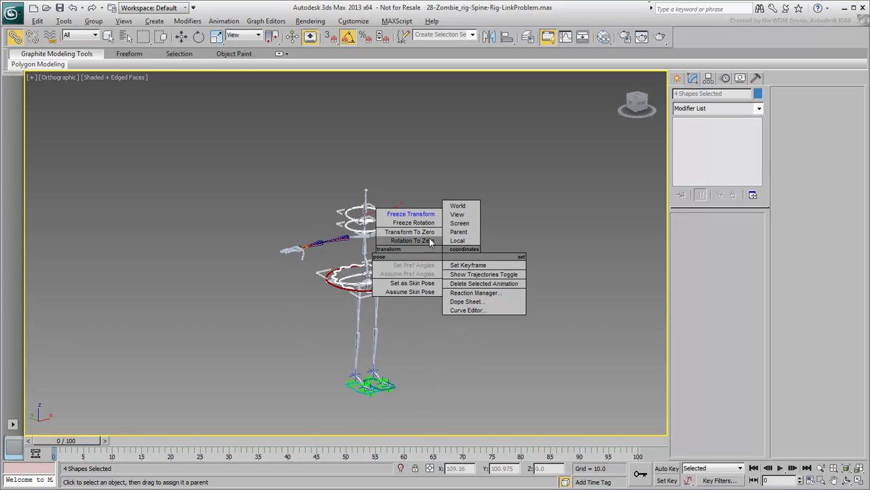
{"action": "left_click", "coordinate": [429, 241]}
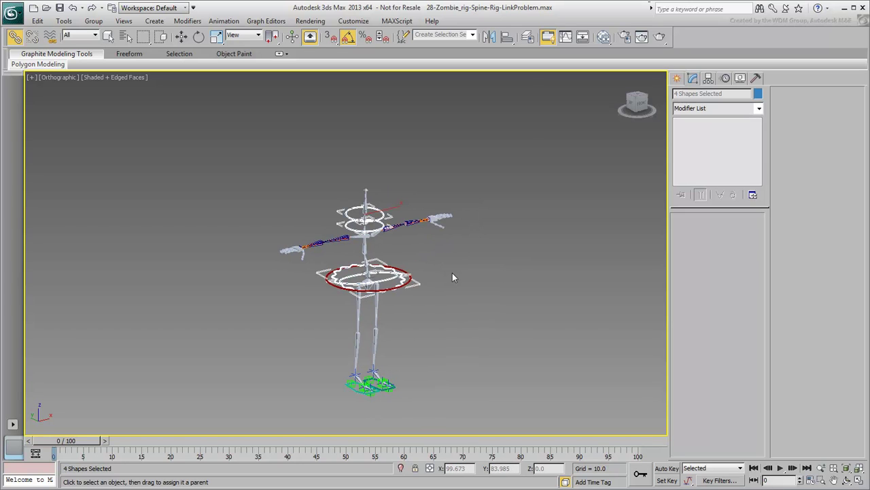
{"action": "scroll", "coordinate": [425, 267], "scroll_direction": "up", "scroll_amount": 4}
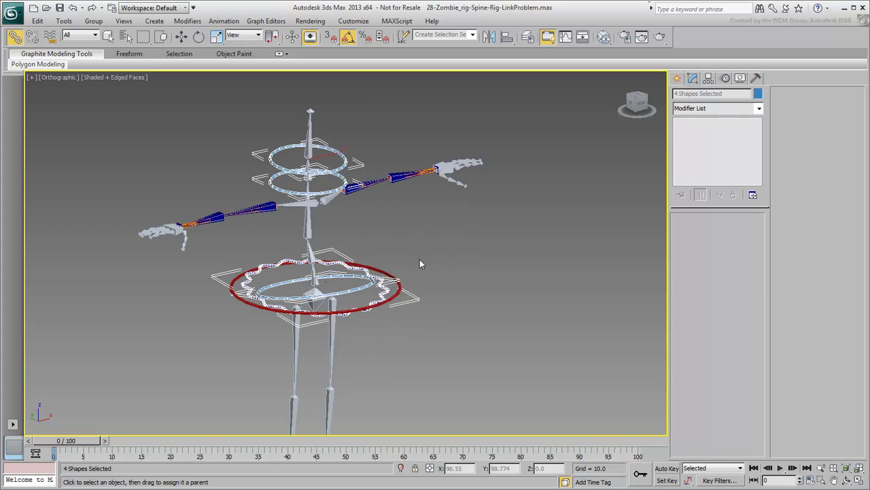
{"action": "middle_click_drag", "start_coordinate": [420, 262], "coordinate": [434, 269]}
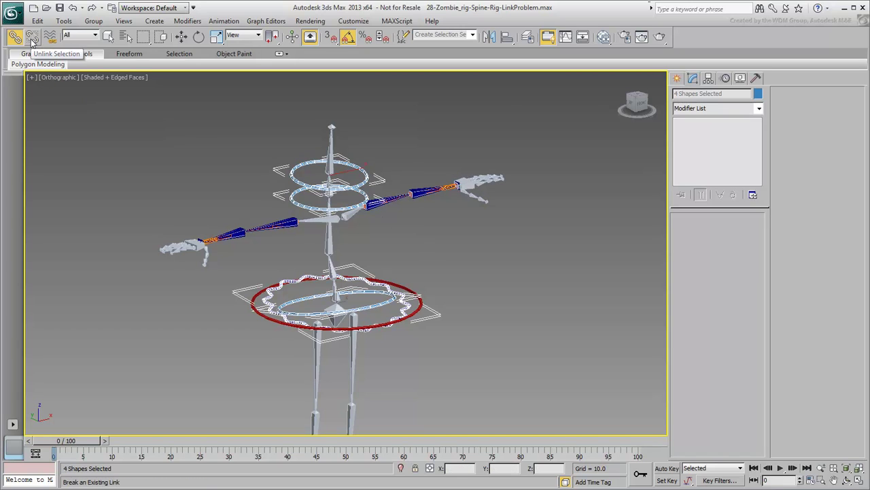
Step: Freeze the transforms of all five spine and hip controls, including the red hip ring
{"action": "left_click", "coordinate": [149, 180]}
{"action": "left_click_drag", "start_coordinate": [369, 138], "coordinate": [345, 192]}
{"action": "left_click_drag", "start_coordinate": [432, 261], "coordinate": [379, 323], "text": "ctrl"}
{"action": "right_click", "coordinate": [420, 262]}
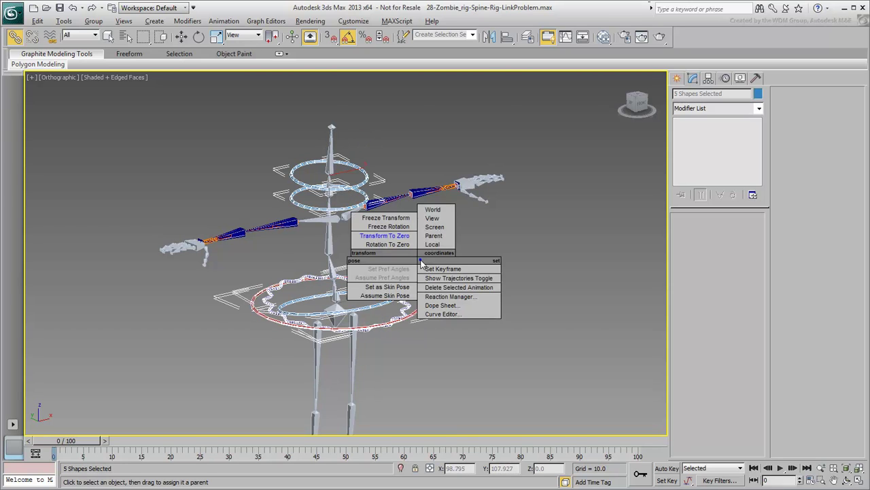
{"action": "left_click", "coordinate": [397, 218]}
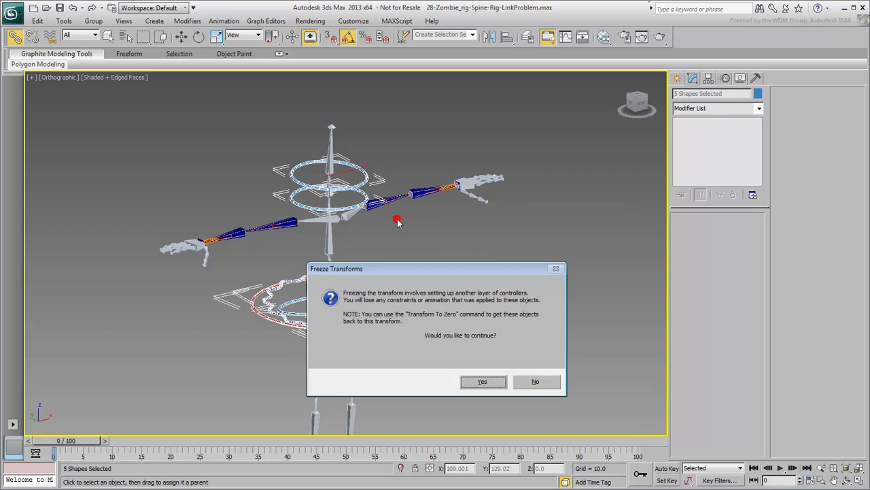
{"action": "left_click", "coordinate": [468, 378]}
{"action": "left_click", "coordinate": [473, 301]}
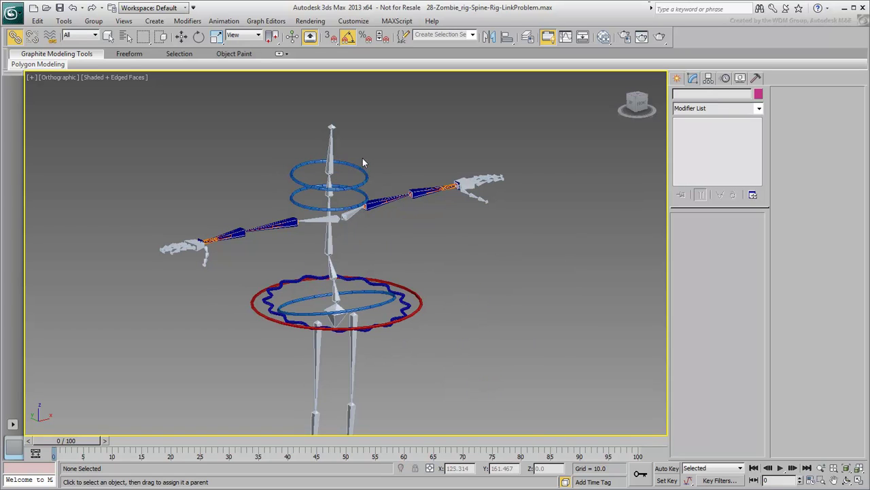
Step: Select the two upper-body rings, the blue hip ring and the wavy control, and link them to the red hip ring
{"action": "left_click_drag", "start_coordinate": [364, 155], "coordinate": [350, 190]}
{"action": "left_click", "coordinate": [392, 300], "text": "ctrl"}
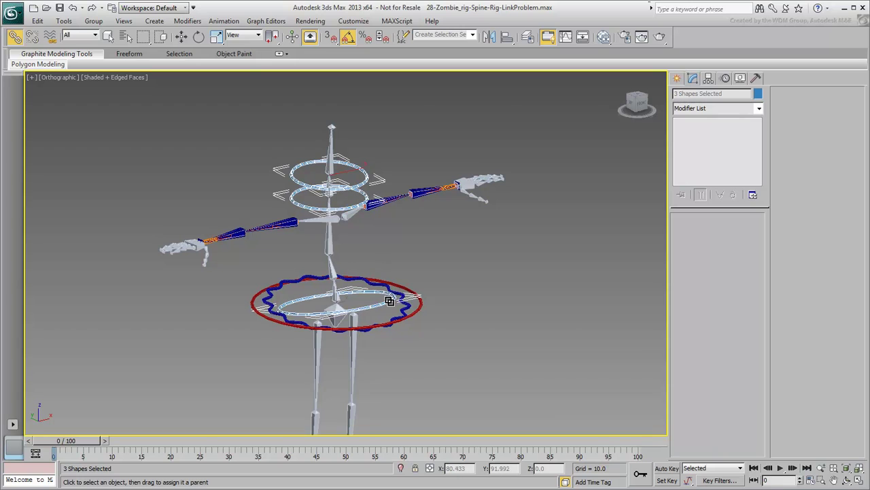
{"action": "left_click", "coordinate": [402, 305], "text": "ctrl"}
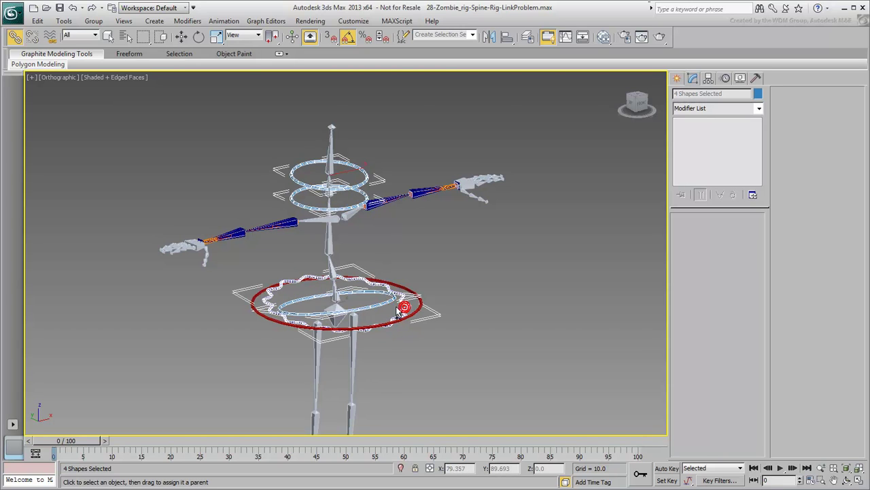
{"action": "left_click", "coordinate": [15, 35]}
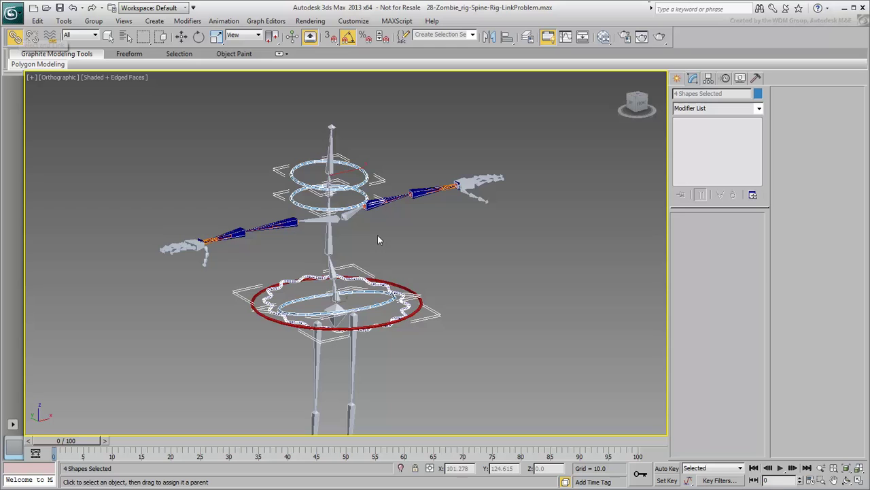
{"action": "mouse_move", "coordinate": [368, 181]}
{"action": "left_mouse_down"}
{"action": "mouse_move", "coordinate": [418, 253]}
{"action": "mouse_move", "coordinate": [413, 309]}
{"action": "left_mouse_up"}
Step: Try Transform To Zero on the four linked spine controls, and undo it
{"action": "scroll", "coordinate": [412, 310], "scroll_direction": "down", "scroll_amount": 2}
{"action": "right_click", "coordinate": [402, 287]}
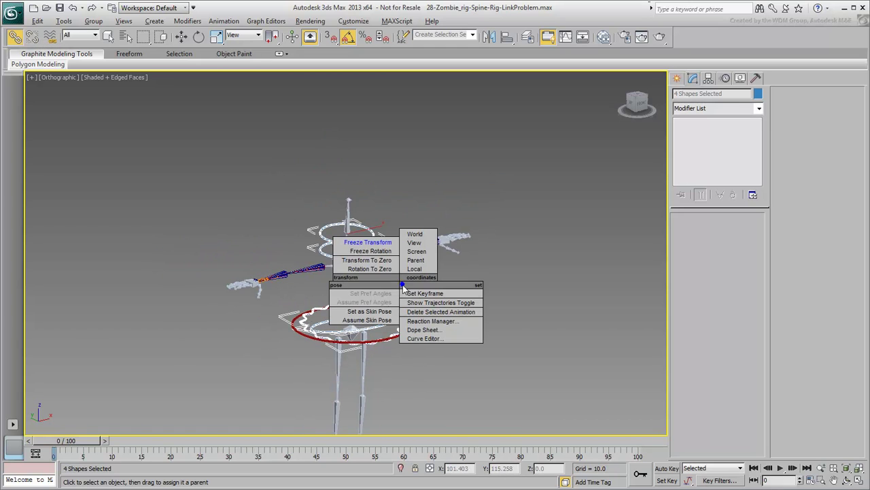
{"action": "left_click", "coordinate": [376, 265]}
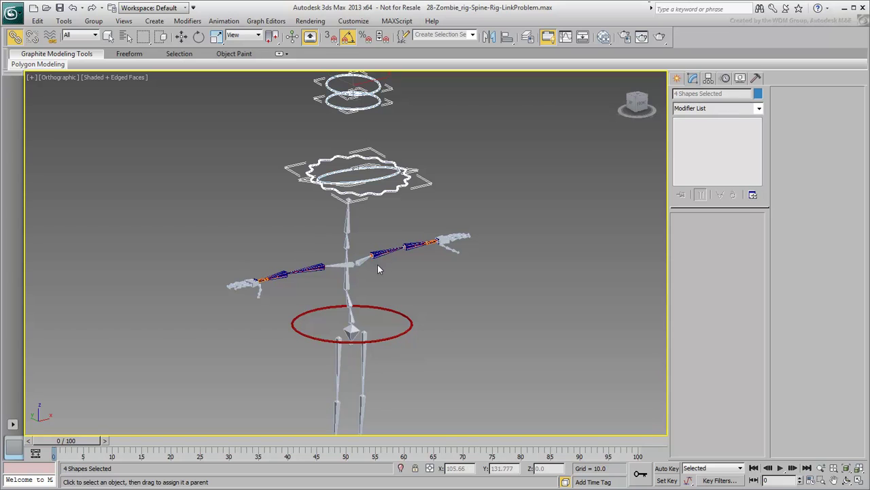
{"action": "key", "text": "ctrl+z"}
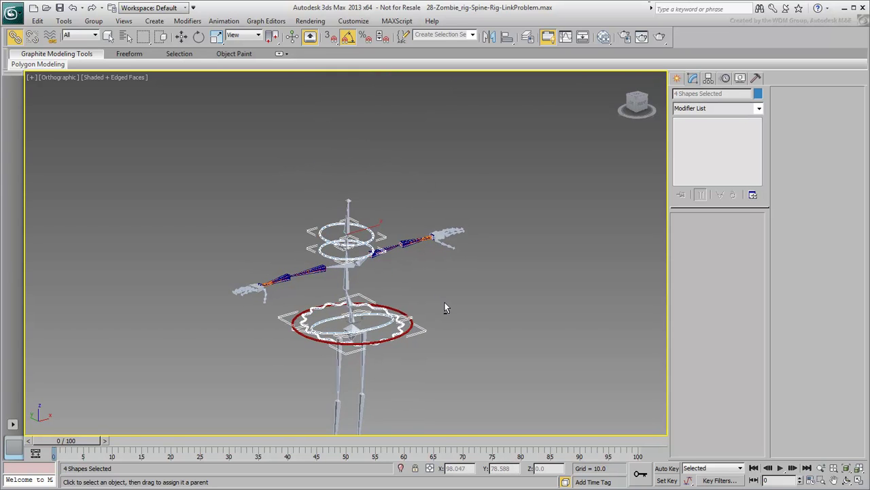
Step: Unlink the four selected spine controls from the red hip ring and switch to the Move tool
{"action": "scroll", "coordinate": [452, 272], "scroll_direction": "up", "scroll_amount": 3}
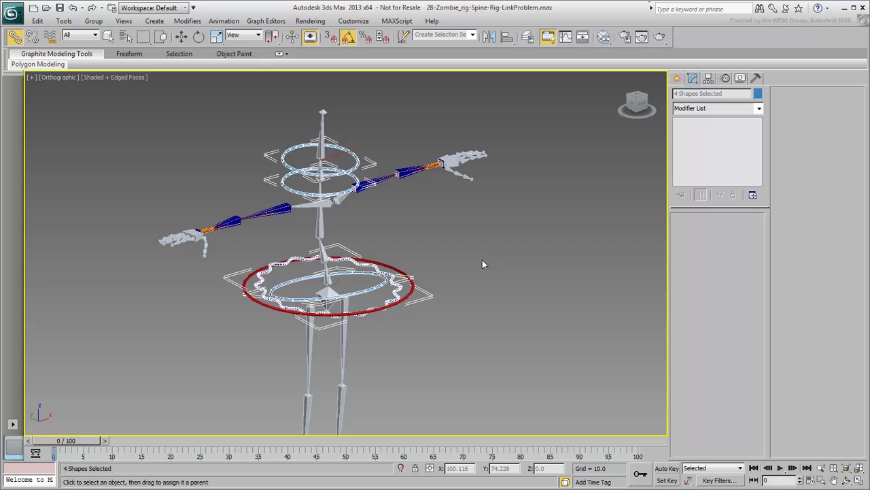
{"action": "middle_click_drag", "start_coordinate": [462, 245], "coordinate": [501, 263]}
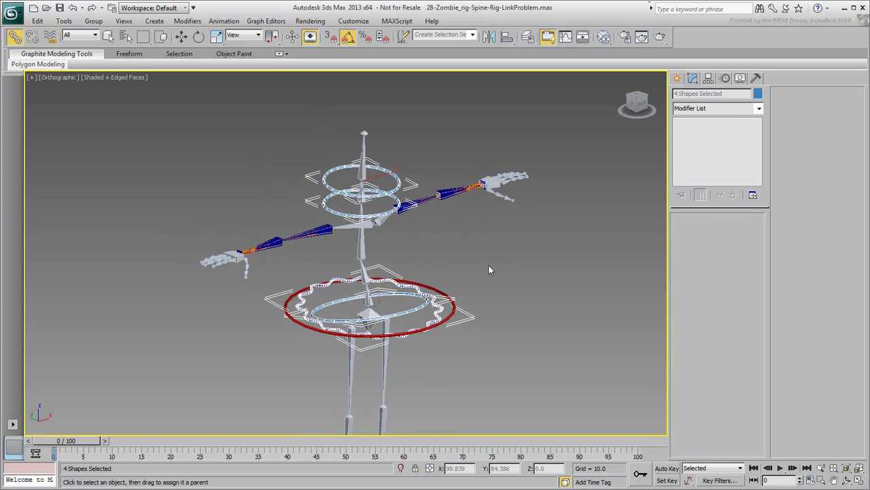
{"action": "left_click", "coordinate": [32, 40]}
{"action": "key", "text": "w"}
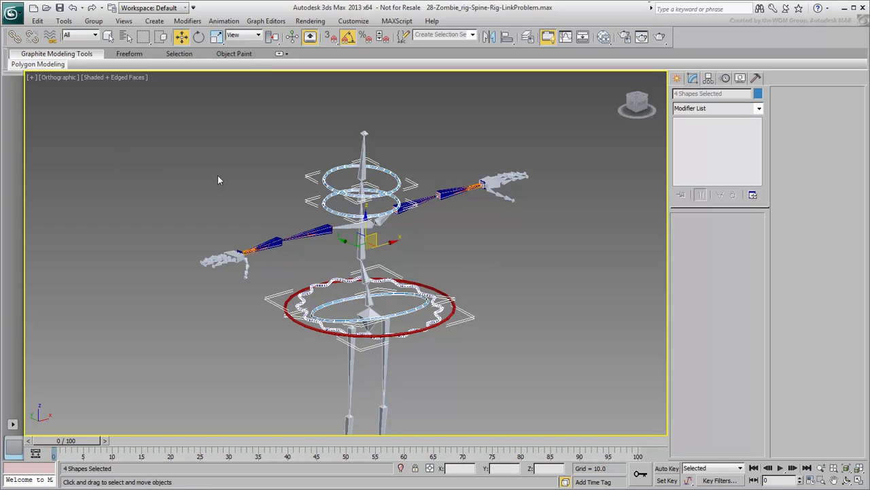
Step: Apply a Position Constraint to the four selected spine controls, with the red hip ring as the target
{"action": "left_click", "coordinate": [224, 21]}
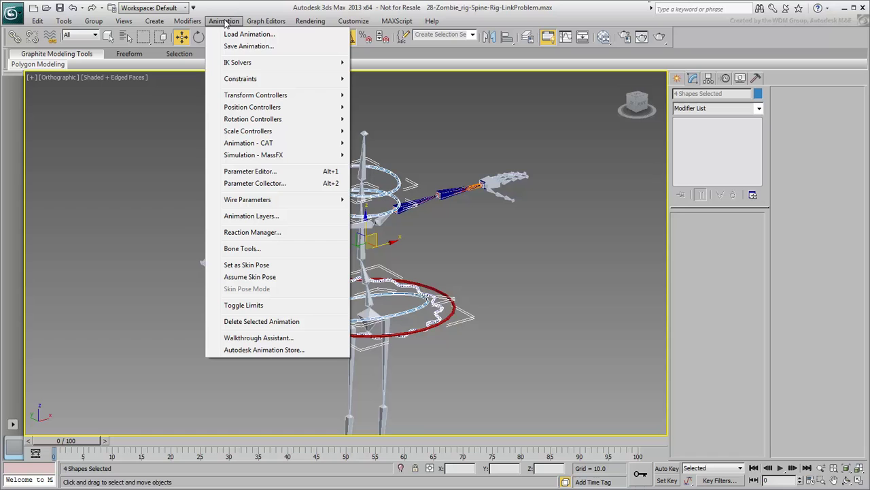
{"action": "mouse_move", "coordinate": [249, 80]}
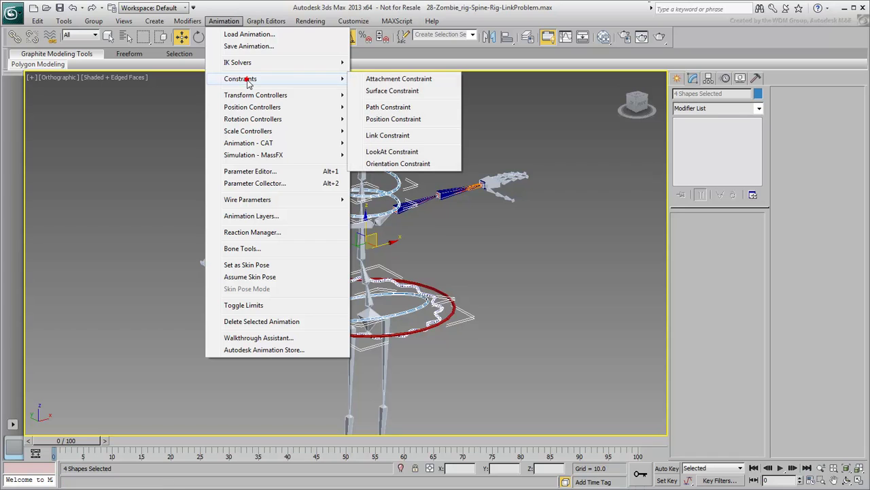
{"action": "left_click", "coordinate": [395, 119]}
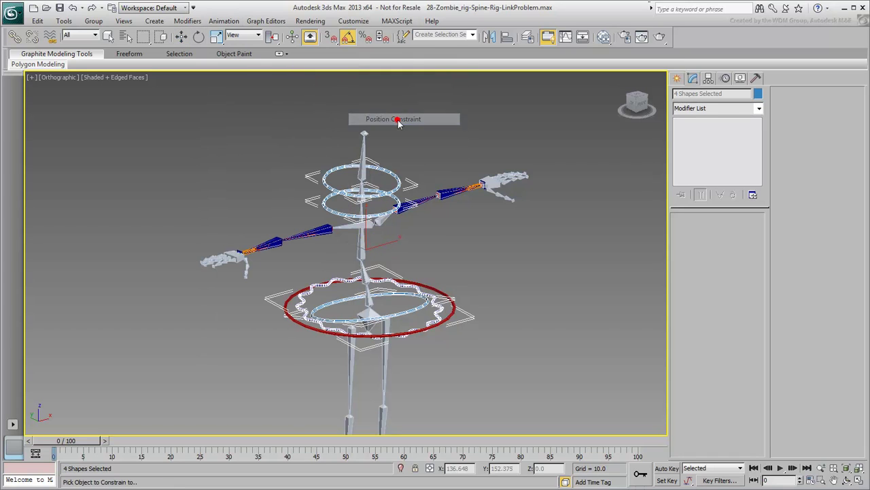
{"action": "left_click", "coordinate": [453, 316]}
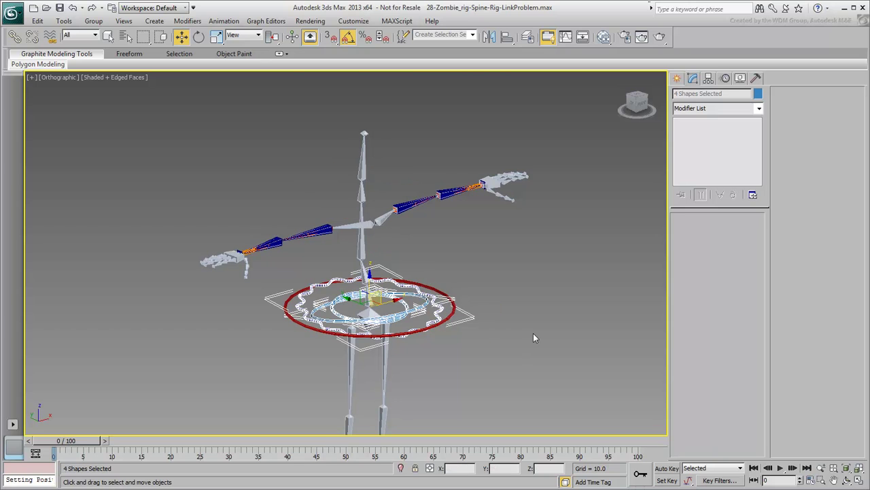
Step: Turn on Keep Initial Offset in the position constraints of the zombie_Head_ctrl and zombie_NeckBase_ctrl rings
{"action": "scroll", "coordinate": [420, 263], "scroll_direction": "up", "scroll_amount": 5}
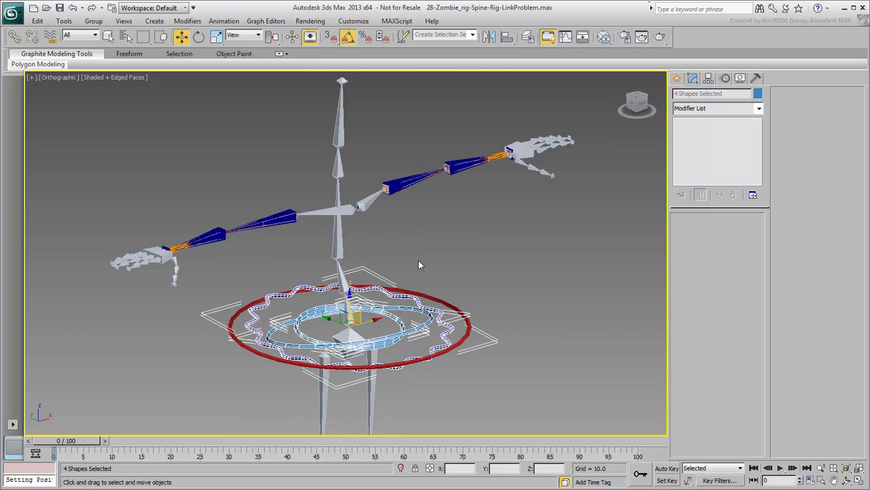
{"action": "middle_click_drag", "start_coordinate": [424, 265], "coordinate": [514, 257], "text": "alt"}
{"action": "left_click", "coordinate": [515, 257]}
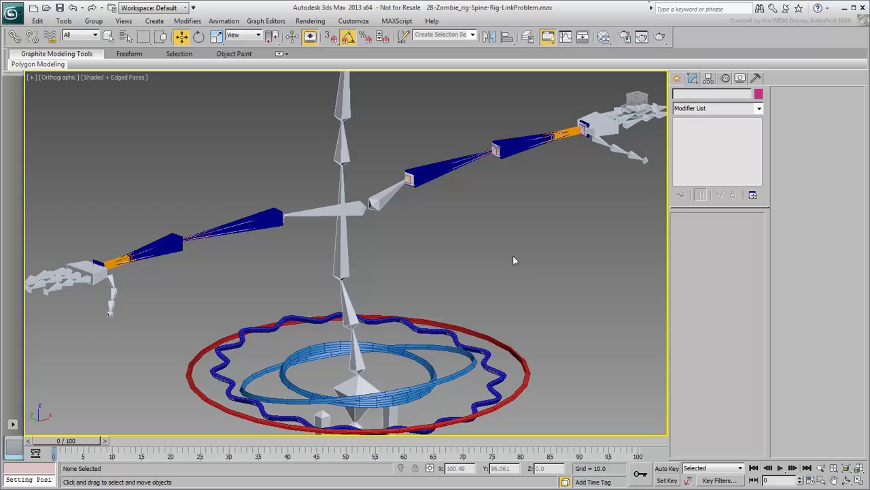
{"action": "left_click", "coordinate": [421, 360]}
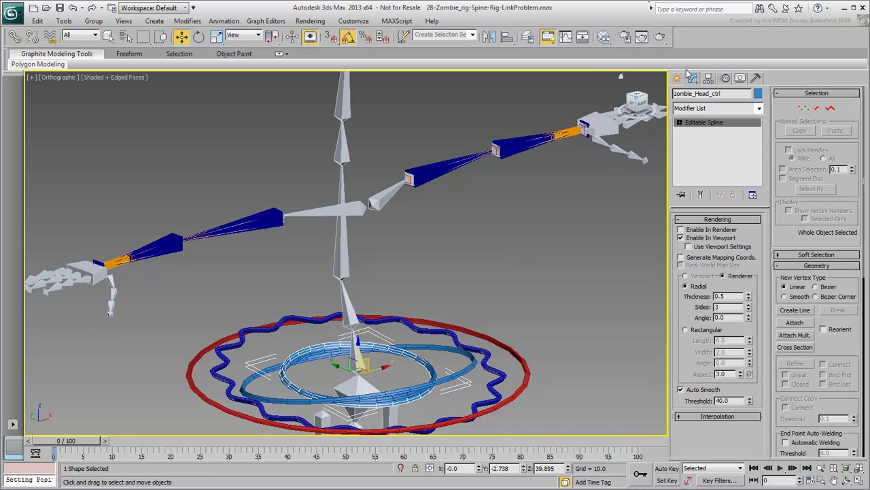
{"action": "left_click", "coordinate": [726, 79]}
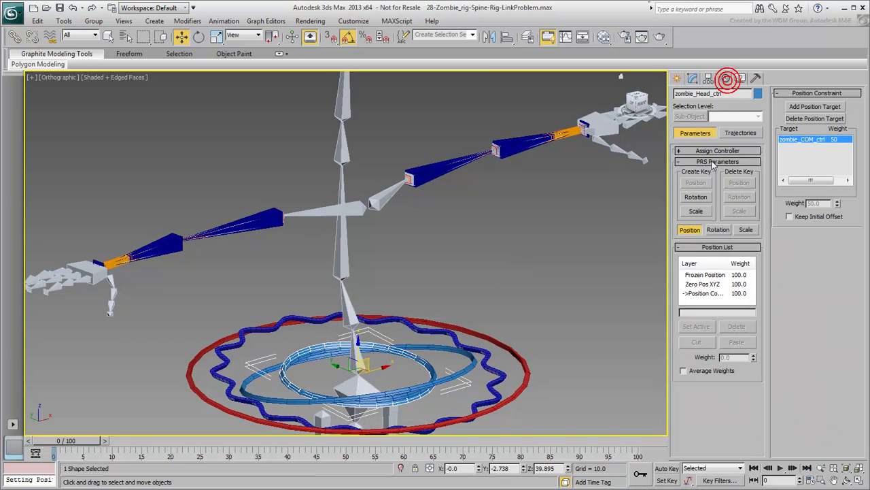
{"action": "left_click", "coordinate": [790, 217]}
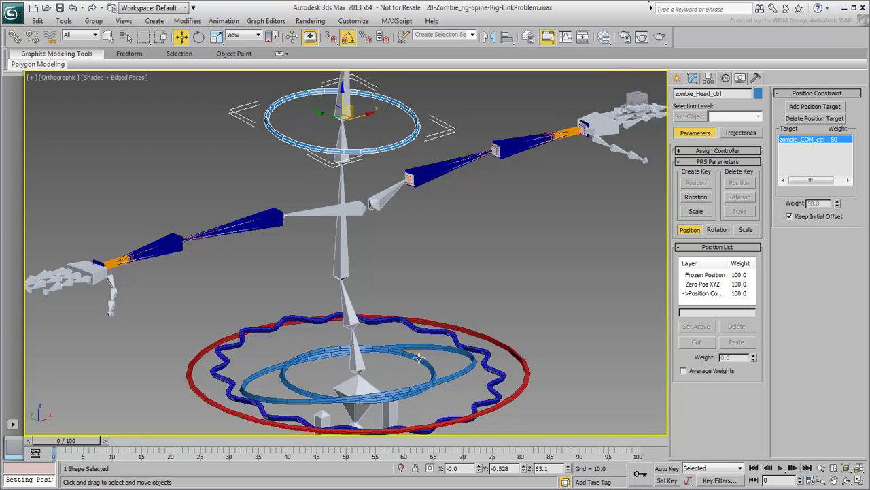
{"action": "left_click", "coordinate": [419, 358]}
{"action": "left_click", "coordinate": [789, 216]}
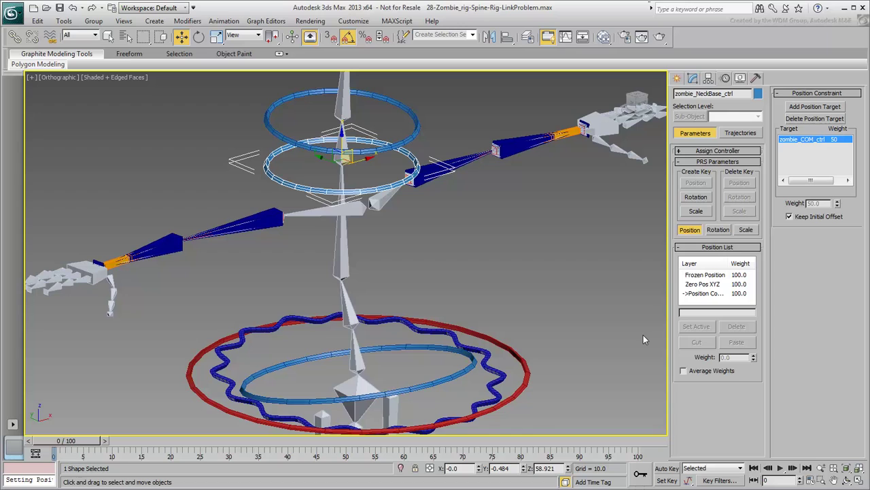
Step: Turn on Keep Initial Offset for the zombie_SpineBase_ctrl ring and the wavy zombie_Hip_ctrl, and clear the selection
{"action": "left_click", "coordinate": [411, 355]}
{"action": "left_click", "coordinate": [803, 217]}
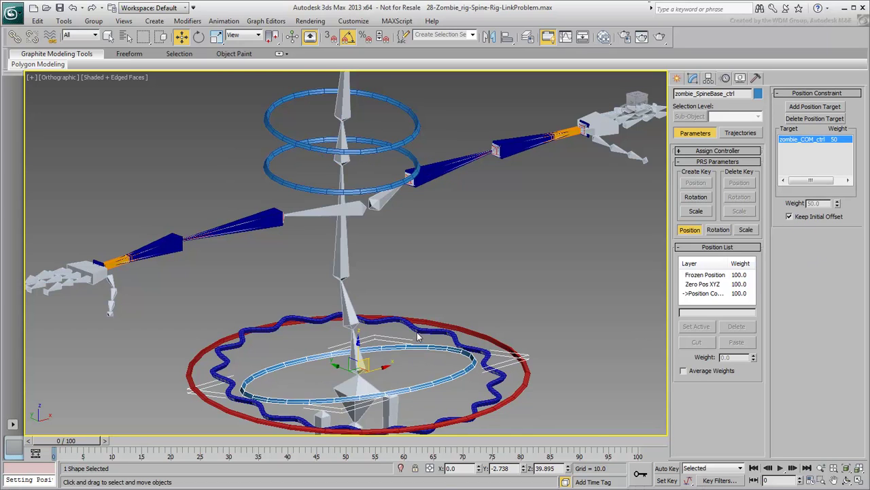
{"action": "left_click", "coordinate": [418, 332]}
{"action": "left_click", "coordinate": [798, 216]}
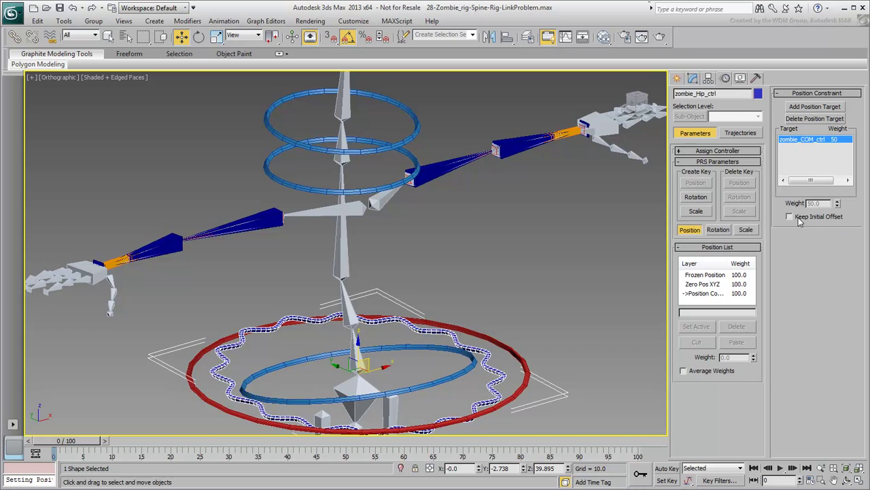
{"action": "left_click", "coordinate": [565, 273]}
Step: Select the two upper-body rings, the blue hip ring and the wavy control, test Transform To Zero on them, and deselect them
{"action": "middle_click_drag", "start_coordinate": [483, 243], "coordinate": [457, 271]}
{"action": "scroll", "coordinate": [480, 252], "scroll_direction": "down", "scroll_amount": 2}
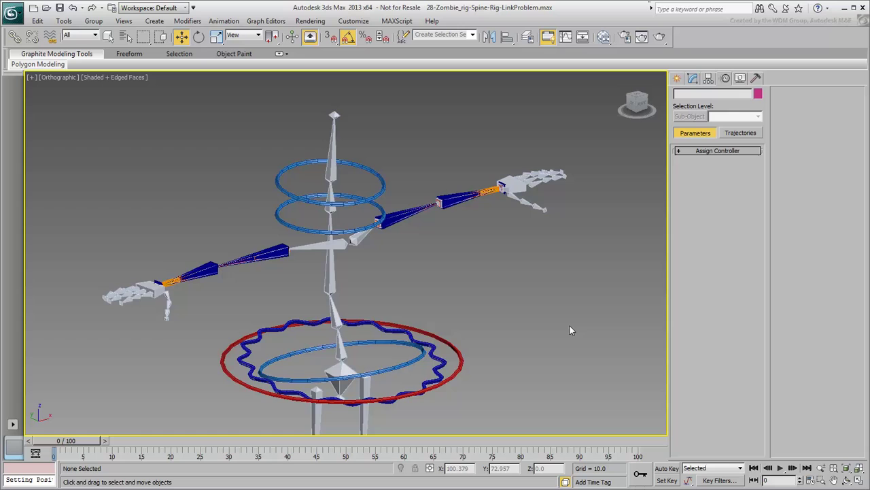
{"action": "scroll", "coordinate": [510, 290], "scroll_direction": "down", "scroll_amount": 4}
{"action": "middle_click_drag", "start_coordinate": [487, 306], "coordinate": [472, 298]}
{"action": "scroll", "coordinate": [474, 297], "scroll_direction": "up", "scroll_amount": 2}
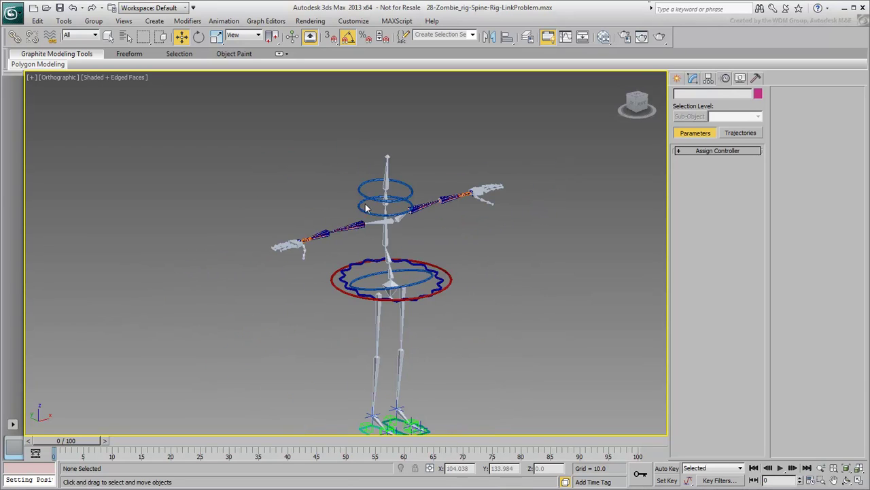
{"action": "left_click_drag", "start_coordinate": [339, 176], "coordinate": [373, 229]}
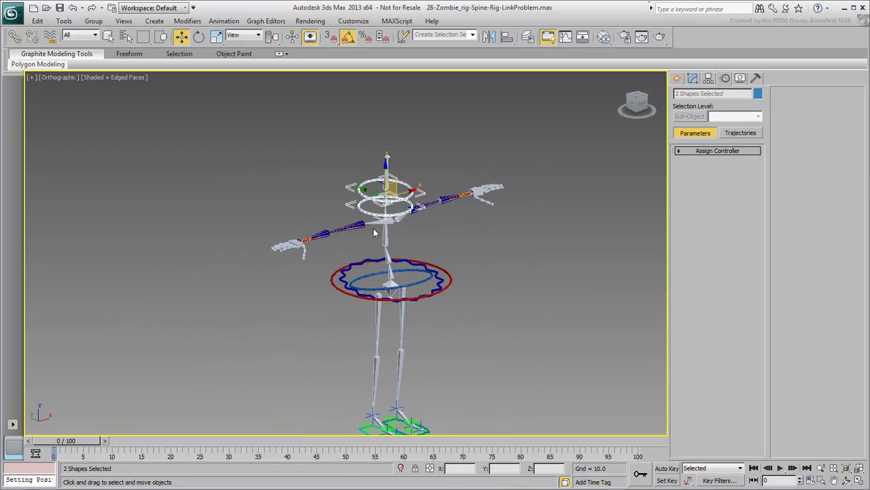
{"action": "left_click", "coordinate": [358, 271], "text": "ctrl"}
{"action": "left_click", "coordinate": [345, 272], "text": "ctrl"}
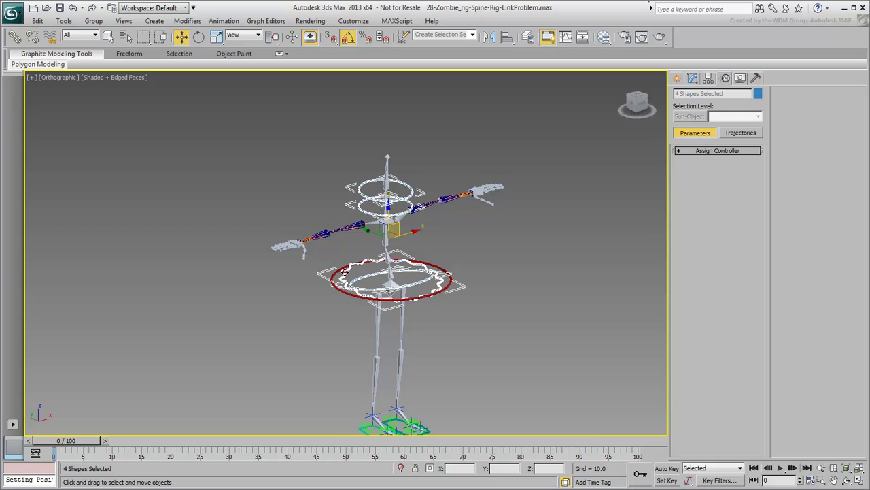
{"action": "right_click", "coordinate": [259, 244]}
{"action": "left_click", "coordinate": [236, 223]}
{"action": "middle_click_drag", "start_coordinate": [330, 288], "coordinate": [283, 269]}
{"action": "scroll", "coordinate": [280, 266], "scroll_direction": "up", "scroll_amount": 3}
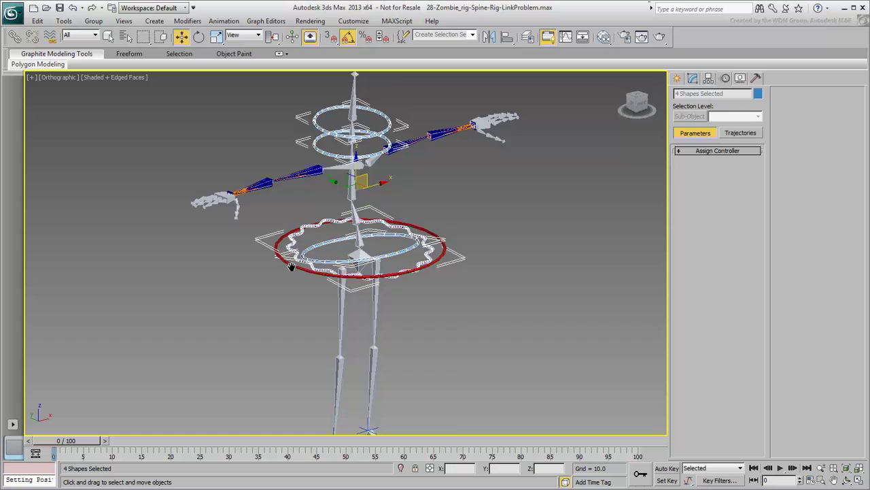
{"action": "middle_click_drag", "start_coordinate": [291, 267], "coordinate": [288, 282]}
{"action": "left_click", "coordinate": [544, 326]}
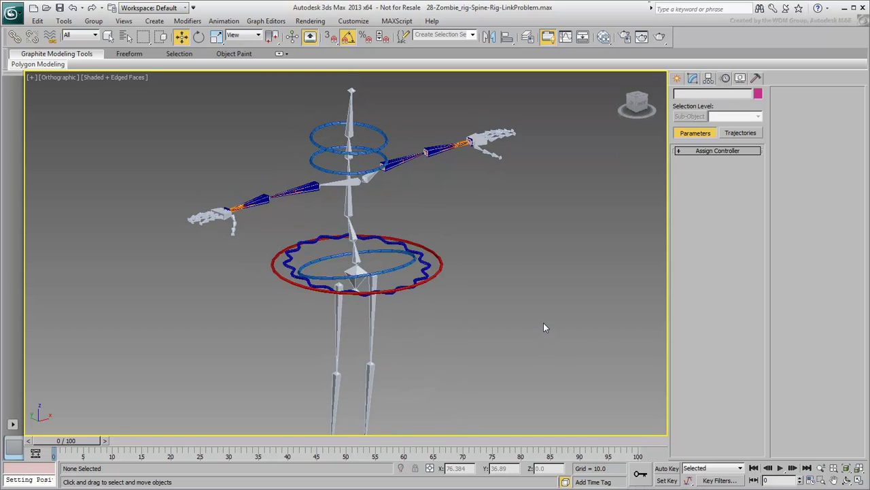